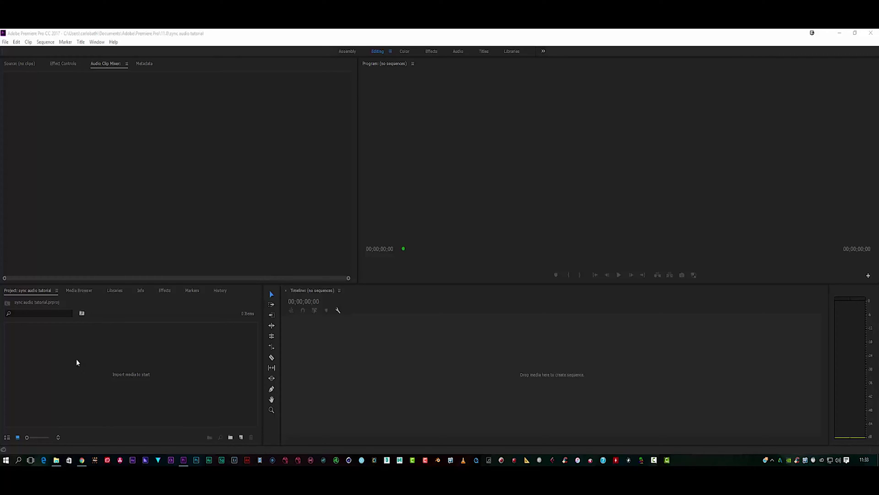
Step: Import the green-screen video clip 20170301_113936 into the project
{"action": "left_click", "coordinate": [5, 41]}
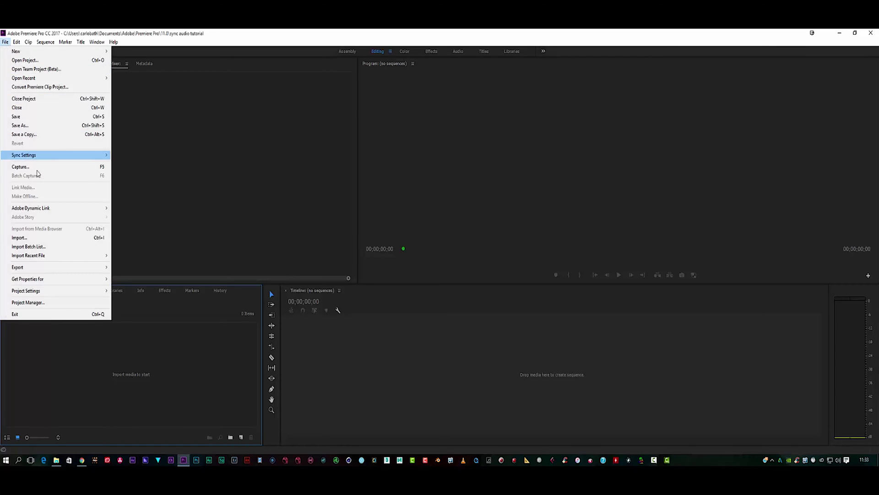
{"action": "left_click", "coordinate": [42, 238]}
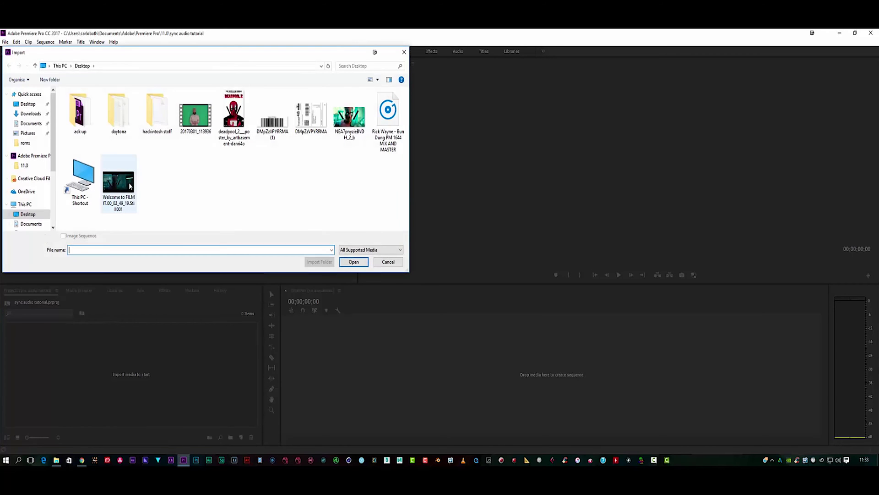
{"action": "left_click", "coordinate": [196, 114]}
{"action": "double_click", "coordinate": [201, 124]}
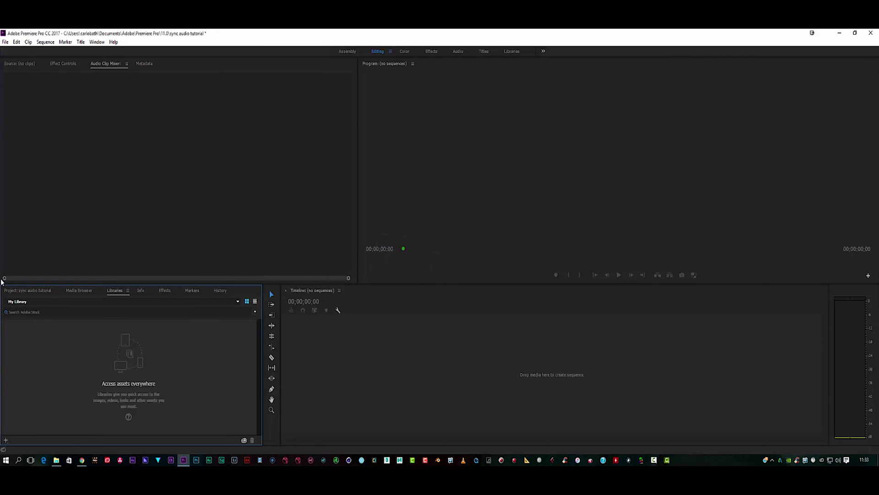
{"action": "left_click", "coordinate": [12, 290]}
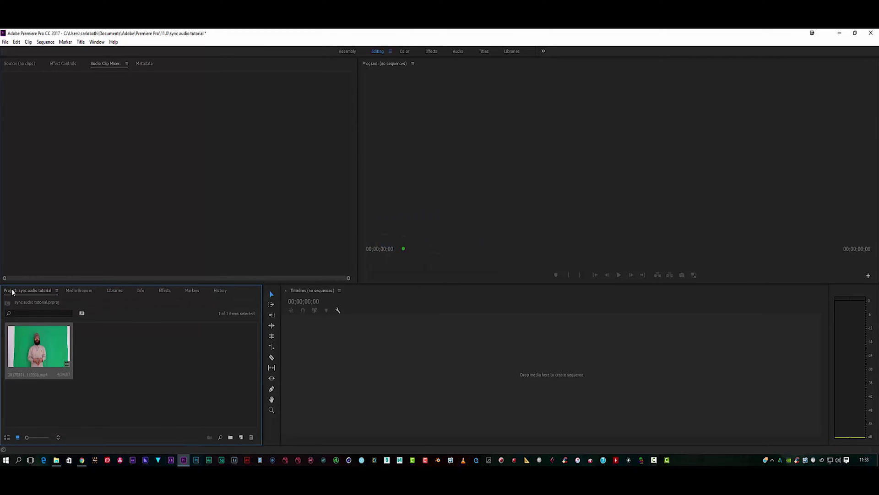
Step: Import the master mix audio file and drag the video clip onto the timeline to make a sequence
{"action": "left_click", "coordinate": [5, 42]}
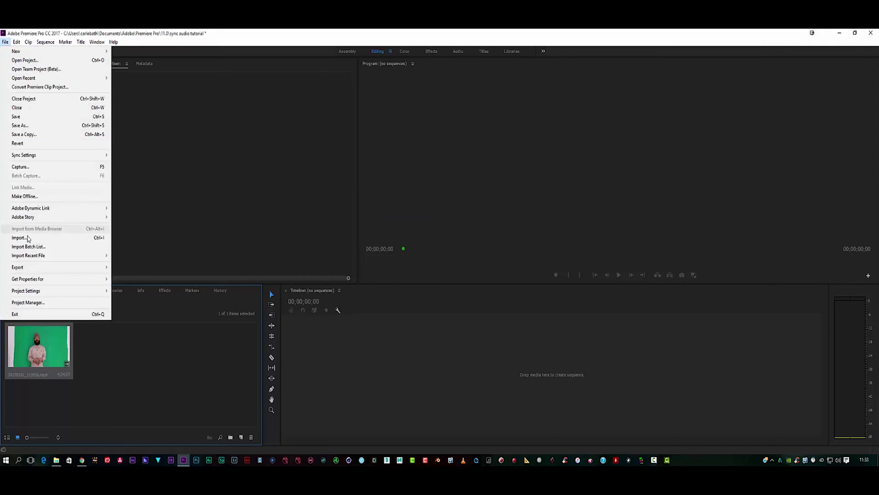
{"action": "left_click", "coordinate": [29, 238]}
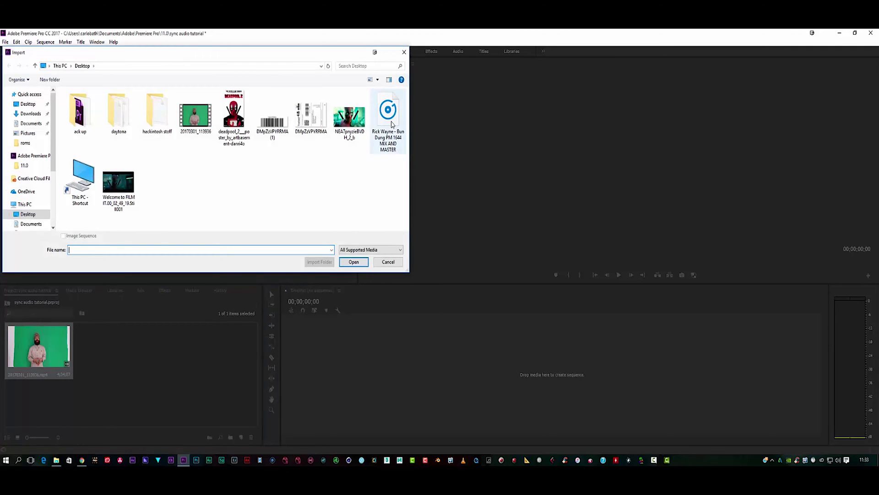
{"action": "left_click", "coordinate": [392, 124]}
{"action": "double_click", "coordinate": [391, 124]}
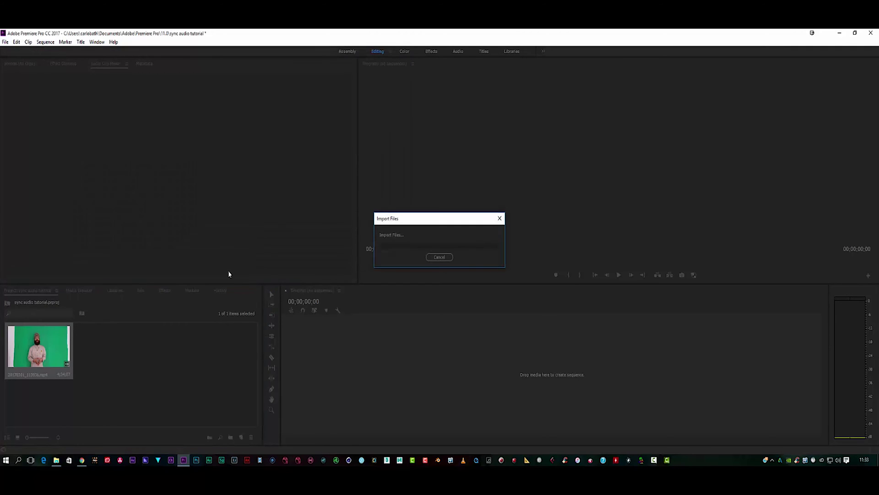
{"action": "left_click", "coordinate": [56, 351]}
{"action": "left_click_drag", "start_coordinate": [56, 352], "coordinate": [295, 379]}
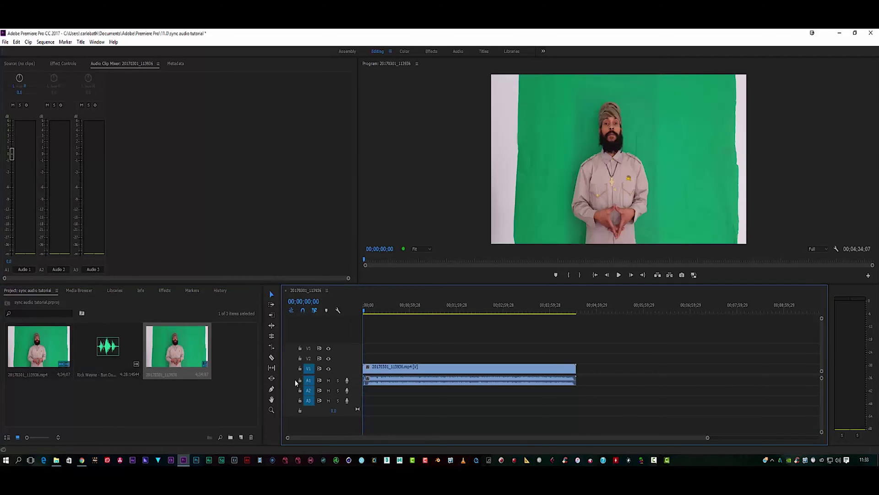
Step: Play the sequence's opening seconds, then expand track A1 to show its waveform
{"action": "left_click", "coordinate": [619, 275]}
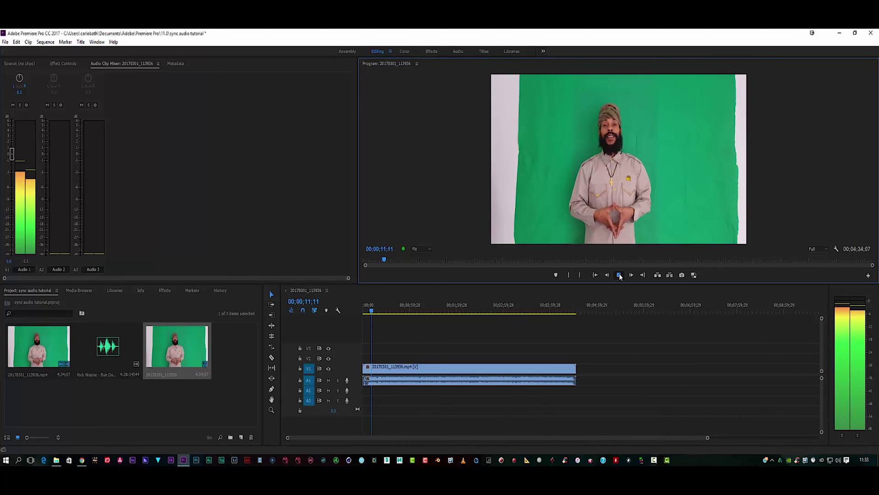
{"action": "left_click", "coordinate": [619, 275]}
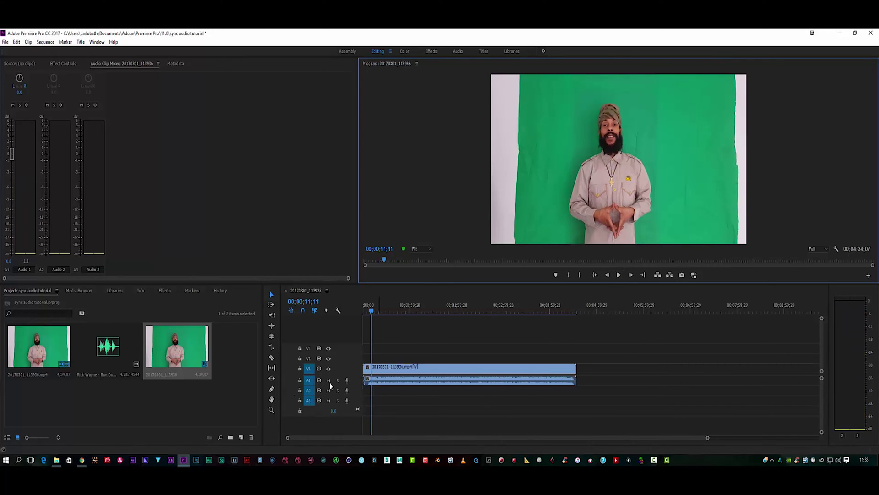
{"action": "double_click", "coordinate": [353, 378]}
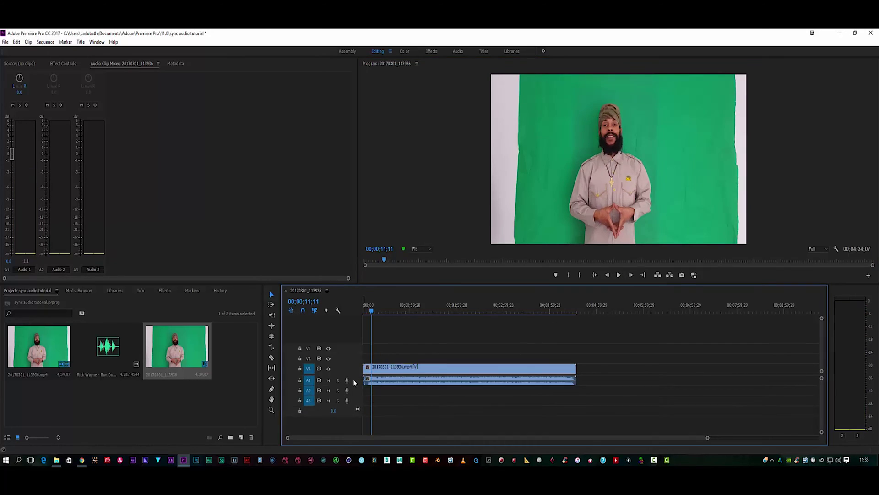
{"action": "scroll", "coordinate": [353, 378], "scroll_direction": "up", "scroll_amount": 1}
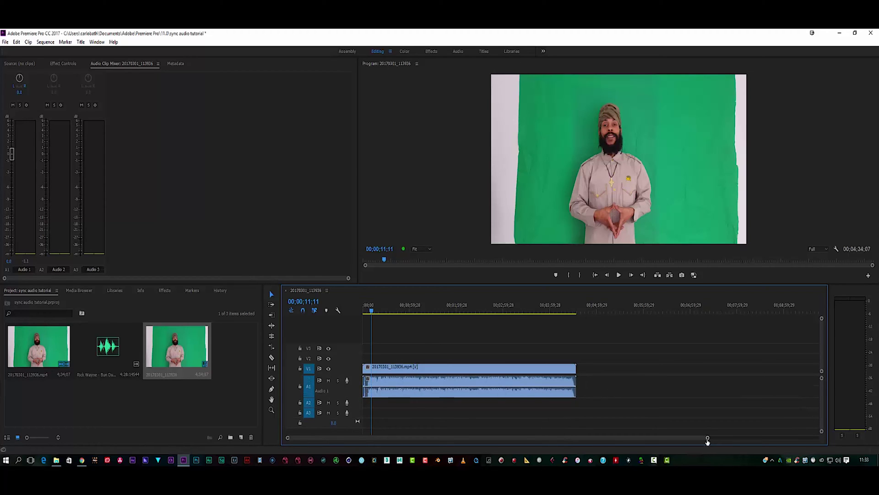
Step: Replay the clip from about six seconds, then place the master mix audio on track A2
{"action": "left_click_drag", "start_coordinate": [708, 437], "coordinate": [526, 437]}
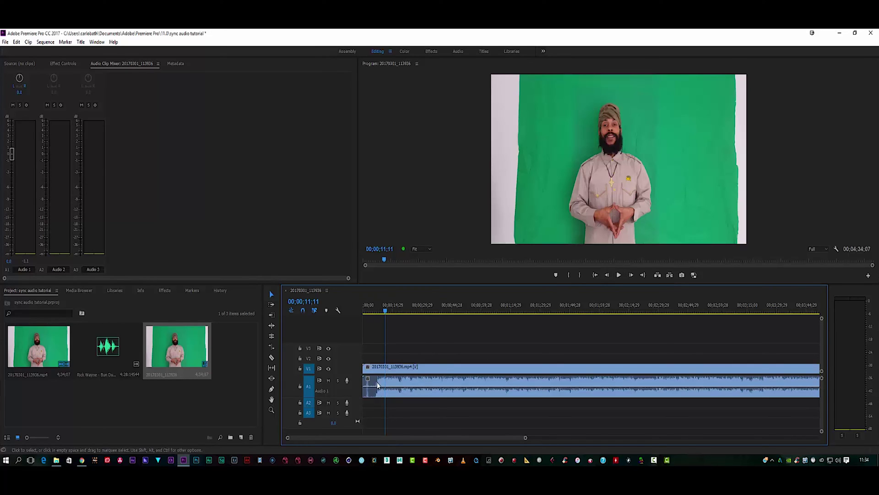
{"action": "left_click", "coordinate": [375, 305]}
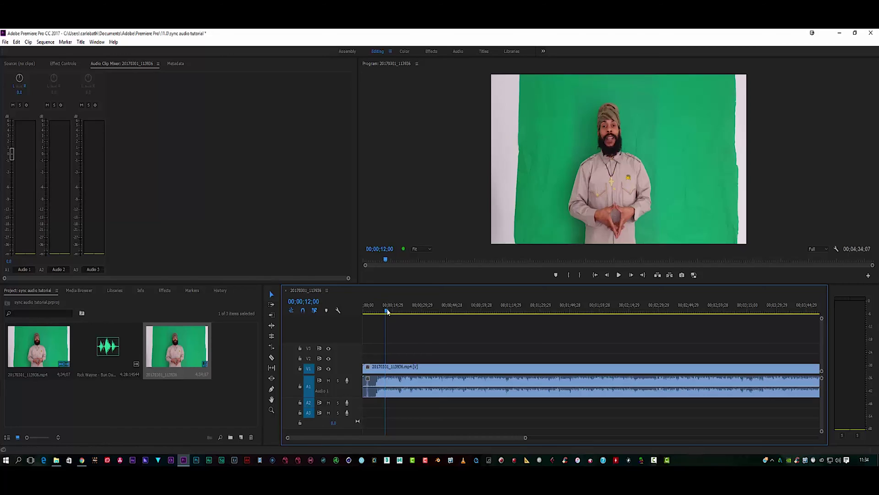
{"action": "key", "text": "space"}
{"action": "key", "text": "space"}
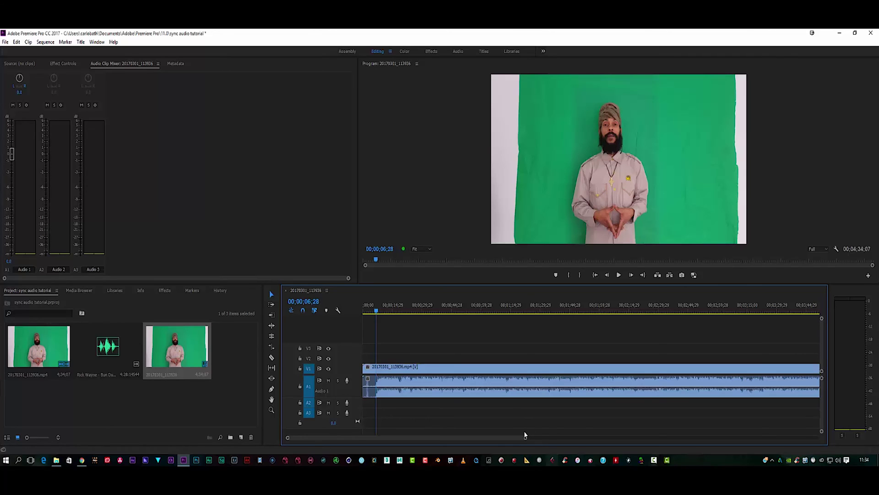
{"action": "left_click_drag", "start_coordinate": [525, 439], "coordinate": [557, 437]}
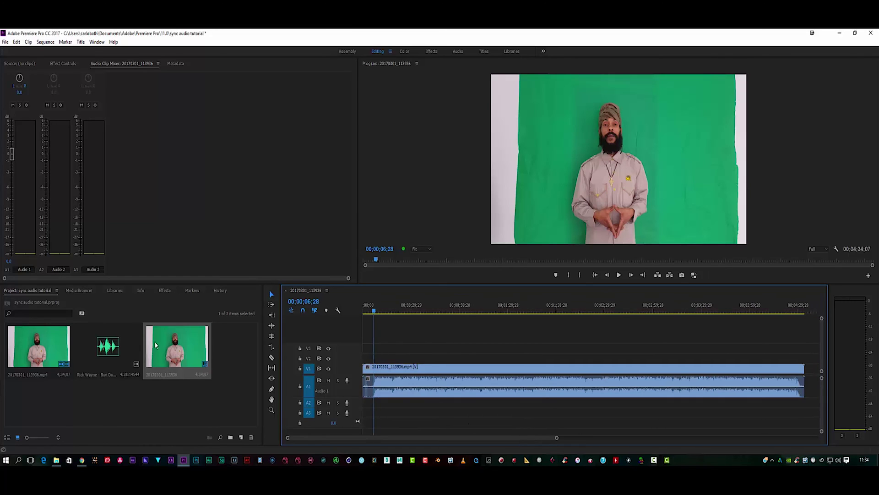
{"action": "left_click_drag", "start_coordinate": [107, 347], "coordinate": [365, 403]}
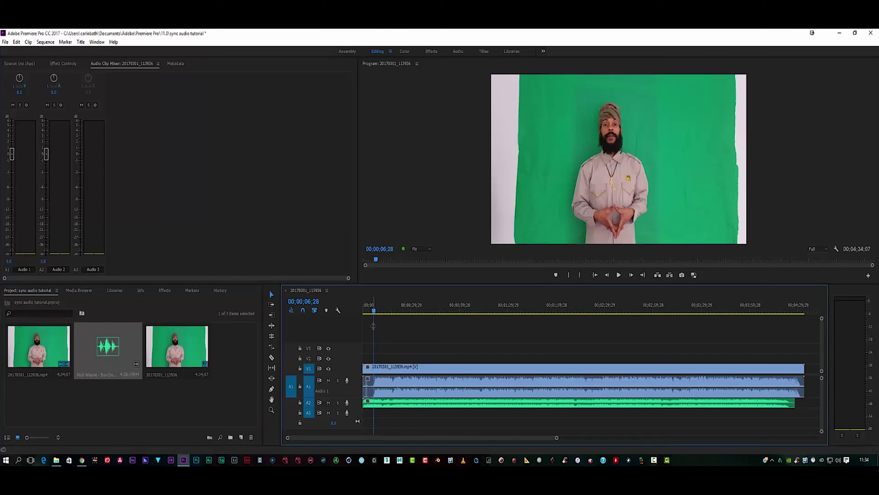
Step: Mute the clip's own A1 audio and play the sequence to hear the master mix
{"action": "left_click", "coordinate": [328, 380]}
{"action": "left_click", "coordinate": [619, 275]}
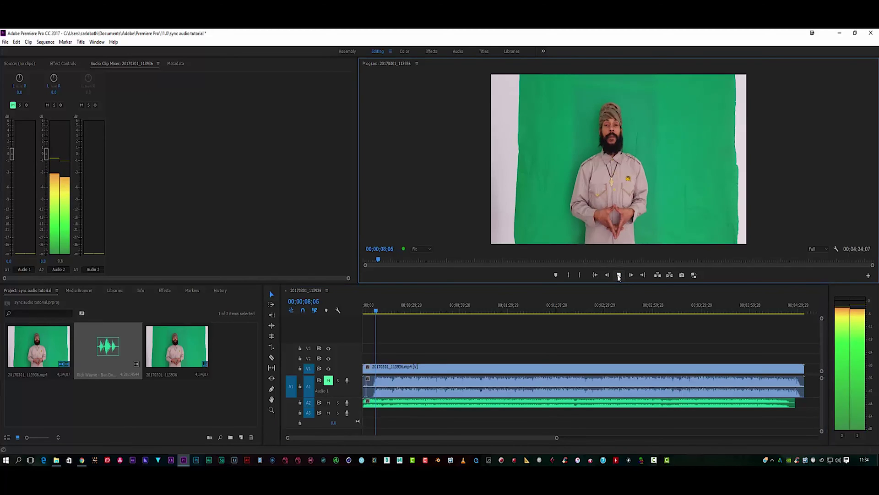
{"action": "left_click", "coordinate": [618, 275]}
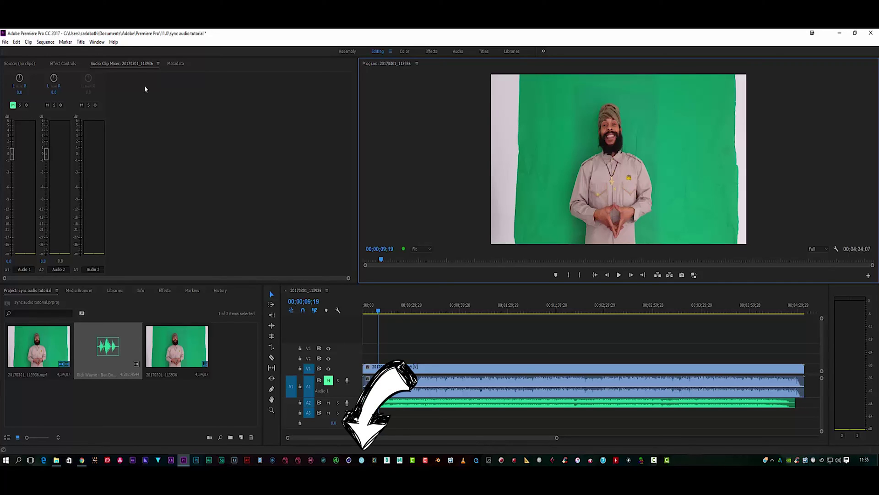
Step: Open the PluralEyes 4 panel from Window > Extensions and run Synchronize
{"action": "left_click", "coordinate": [101, 43]}
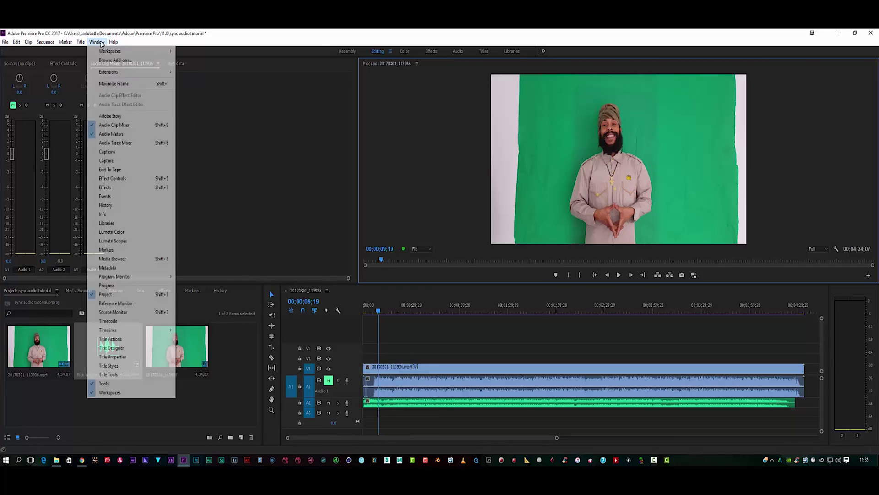
{"action": "mouse_move", "coordinate": [120, 73]}
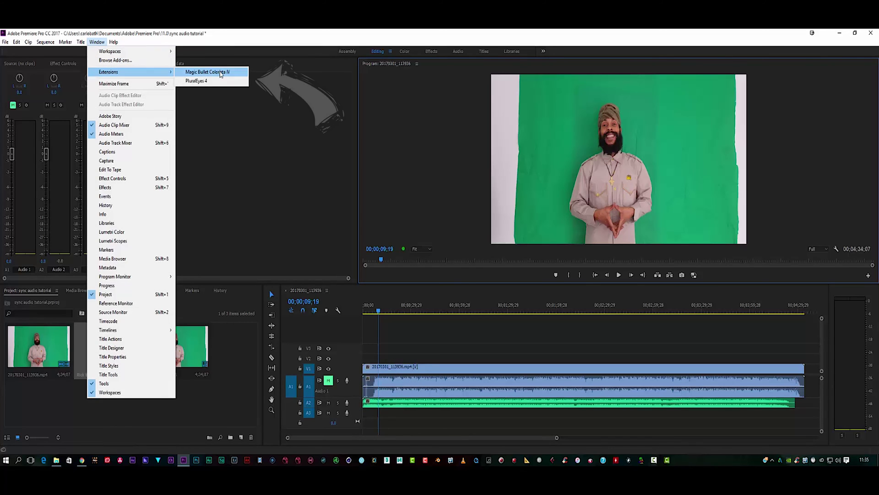
{"action": "left_click", "coordinate": [200, 81]}
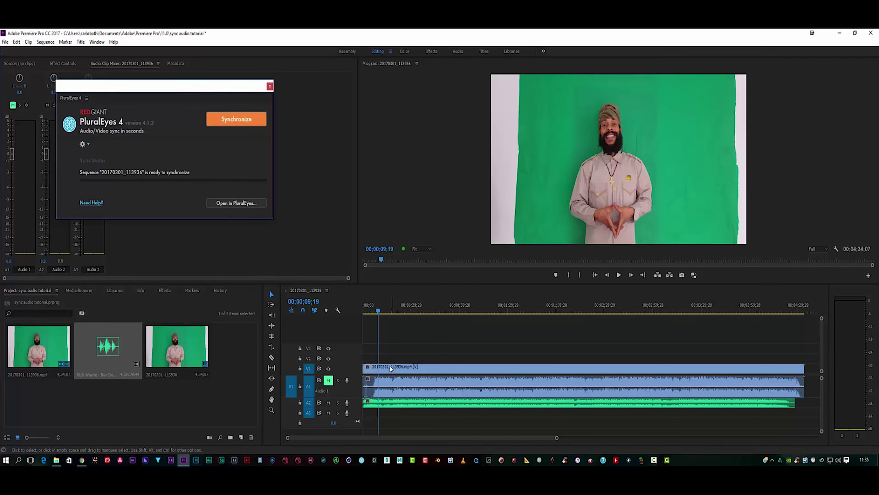
{"action": "left_click", "coordinate": [242, 120]}
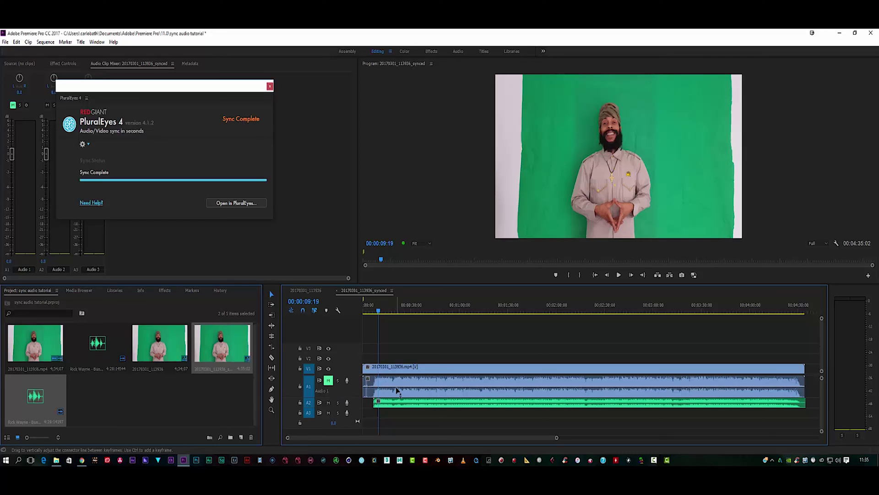
Step: Play the 20170301_113936_synced sequence to check sync, then zoom the timeline out to fit the clips
{"action": "left_click", "coordinate": [619, 274]}
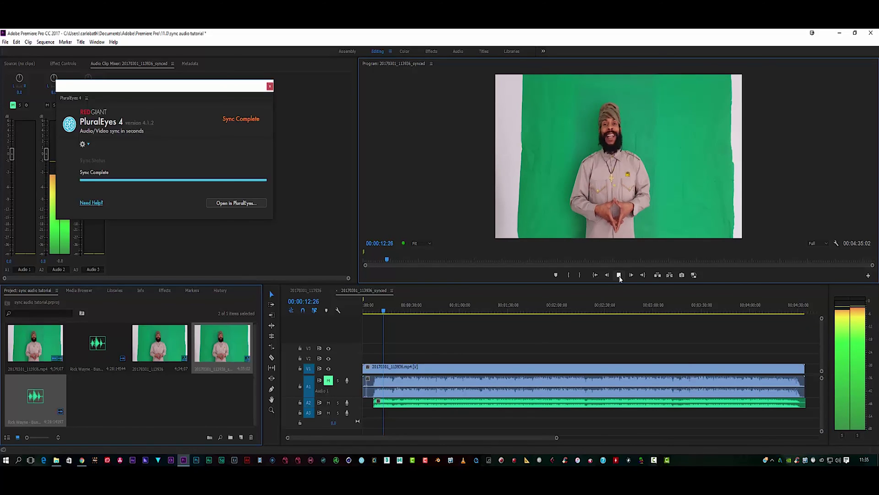
{"action": "left_click", "coordinate": [619, 276]}
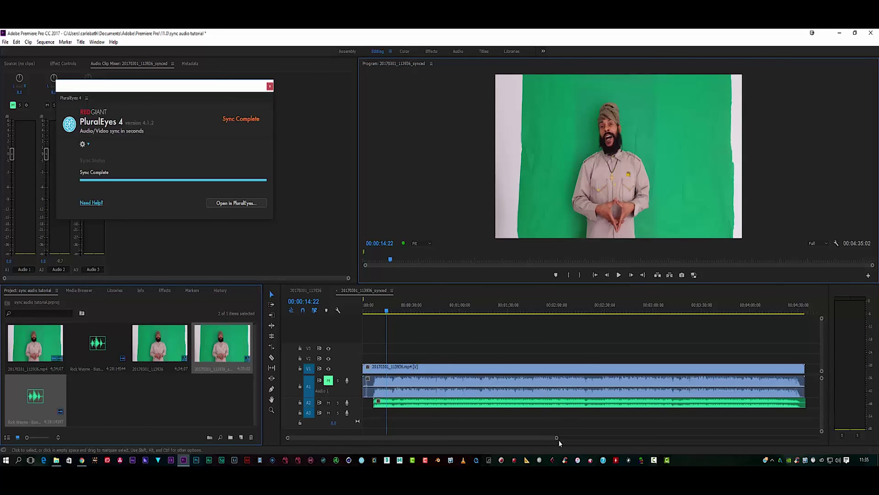
{"action": "left_click_drag", "start_coordinate": [556, 438], "coordinate": [586, 438]}
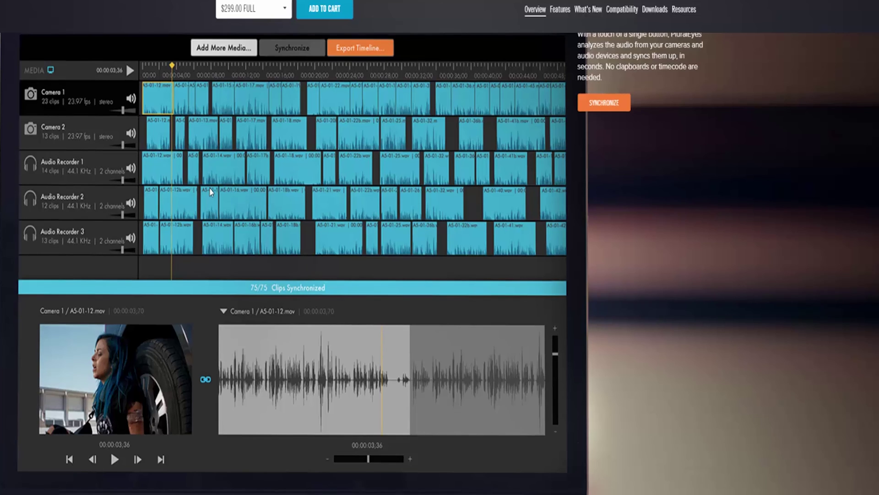
Step: Scroll the PluralEyes product page down to the Sync in Premiere Pro and Shooter Suite sections
{"action": "scroll", "coordinate": [210, 188], "scroll_direction": "down", "scroll_amount": 9}
{"action": "scroll", "coordinate": [211, 191], "scroll_direction": "down", "scroll_amount": 7}
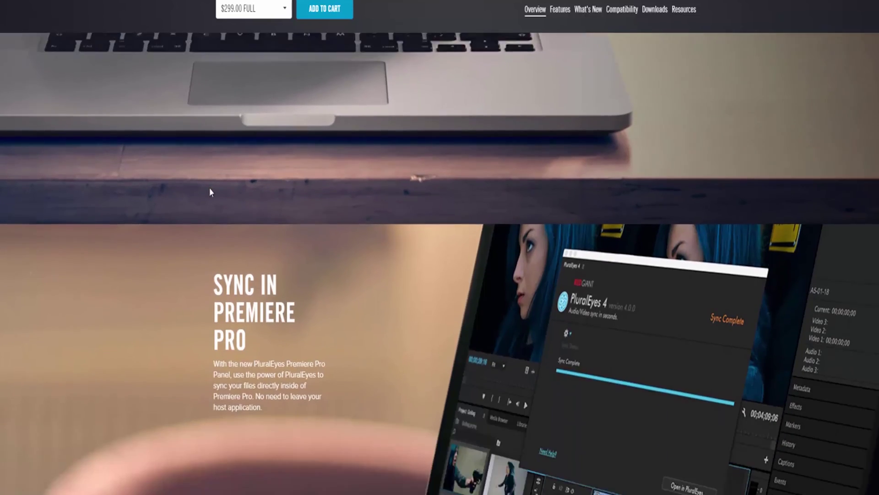
{"action": "scroll", "coordinate": [211, 192], "scroll_direction": "down", "scroll_amount": 10}
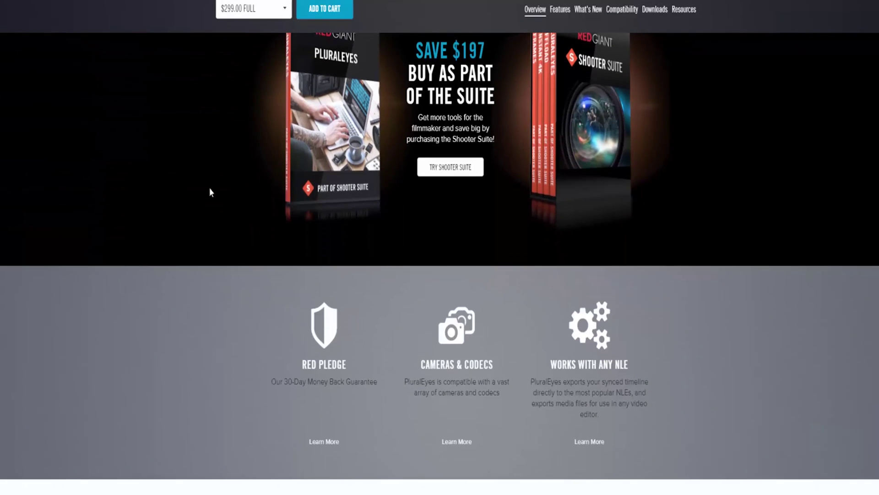
{"action": "scroll", "coordinate": [210, 191], "scroll_direction": "up", "scroll_amount": 3}
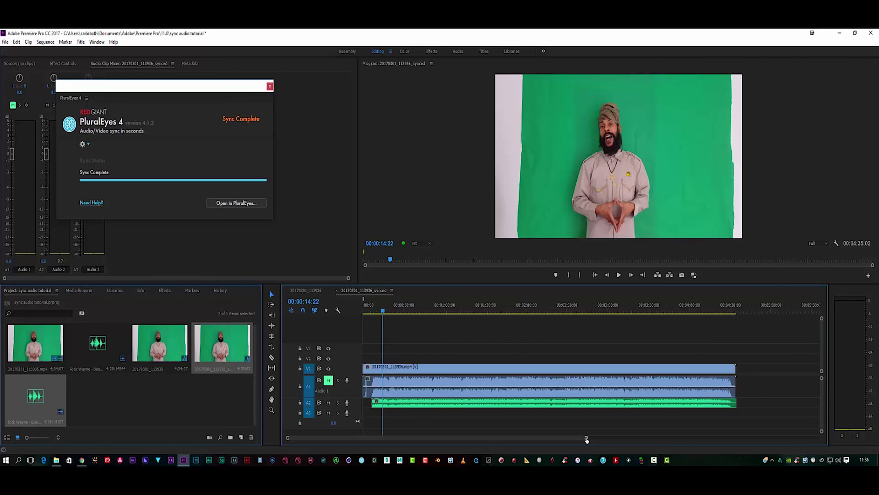
{"action": "left_click", "coordinate": [618, 277]}
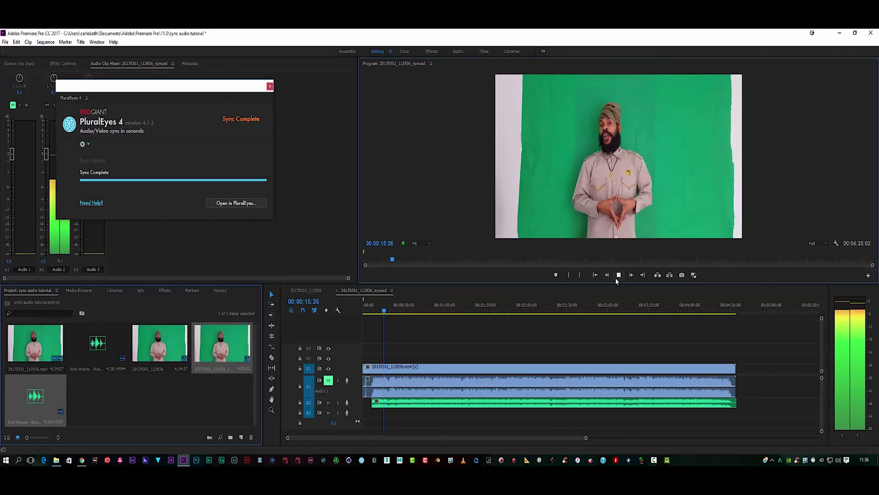
{"action": "left_click", "coordinate": [617, 277]}
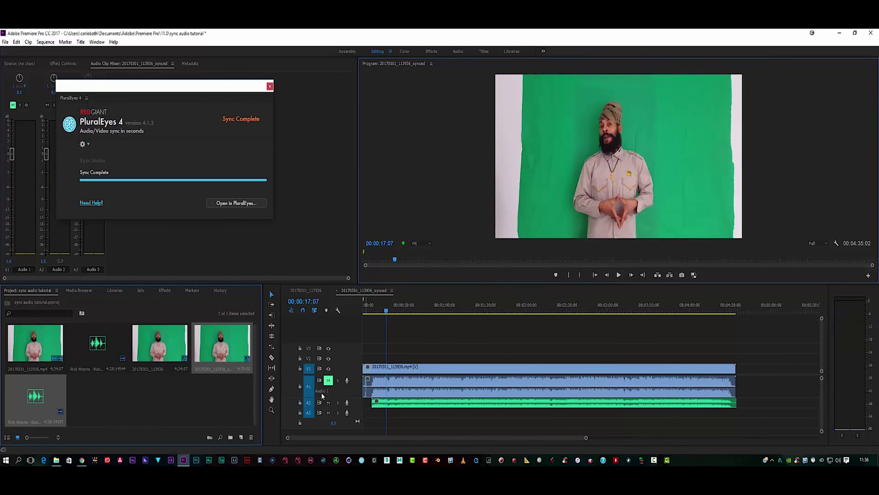
{"action": "left_click", "coordinate": [328, 402]}
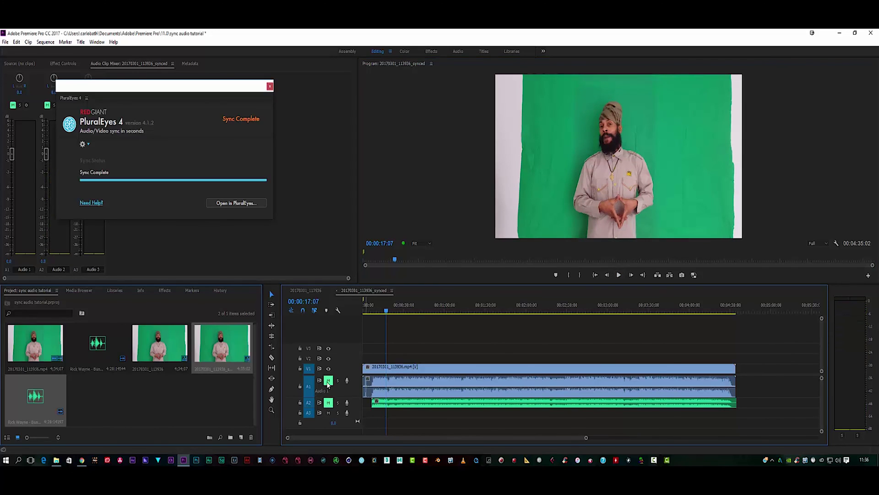
{"action": "left_click", "coordinate": [329, 380]}
{"action": "left_click", "coordinate": [622, 276]}
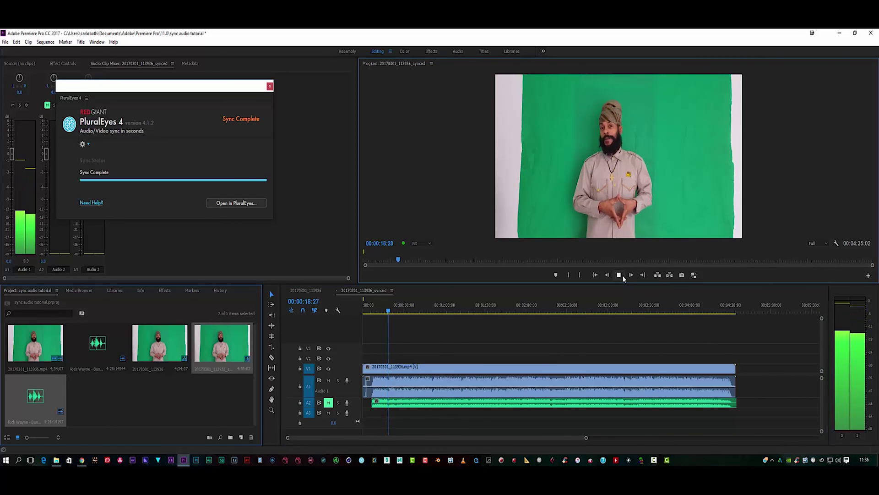
{"action": "left_click", "coordinate": [622, 276]}
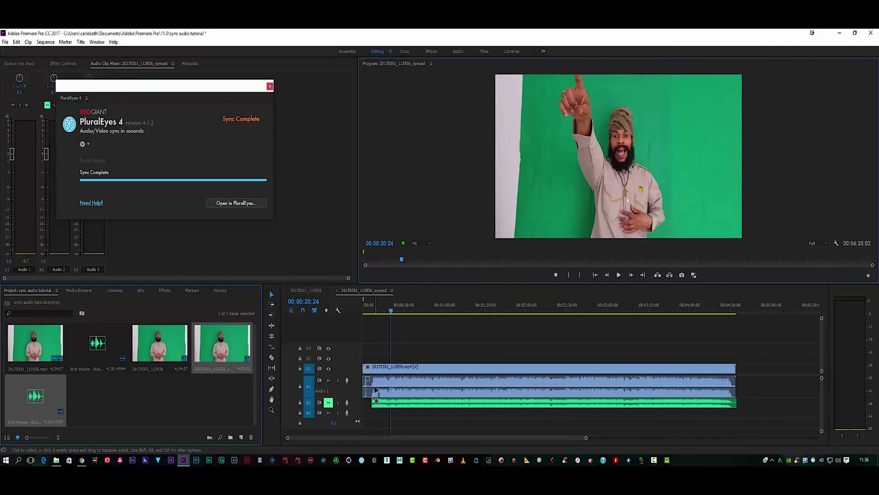
{"action": "left_click", "coordinate": [329, 380]}
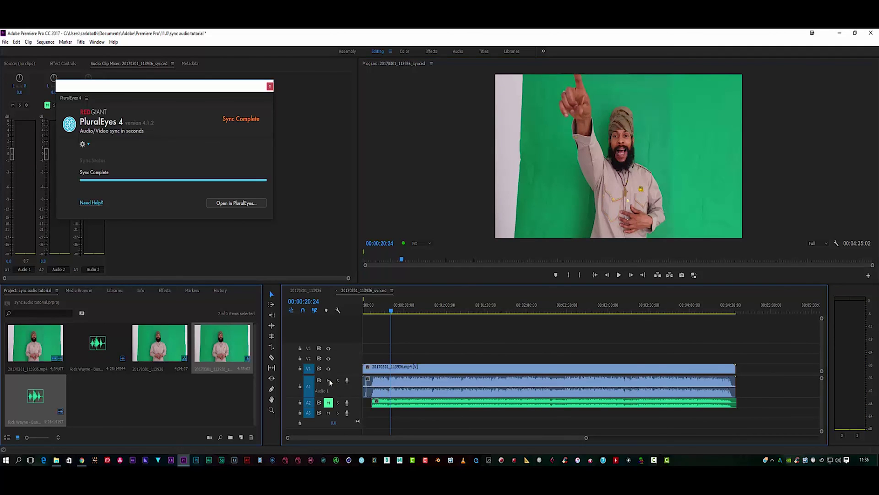
{"action": "left_click", "coordinate": [328, 402]}
{"action": "left_click", "coordinate": [618, 276]}
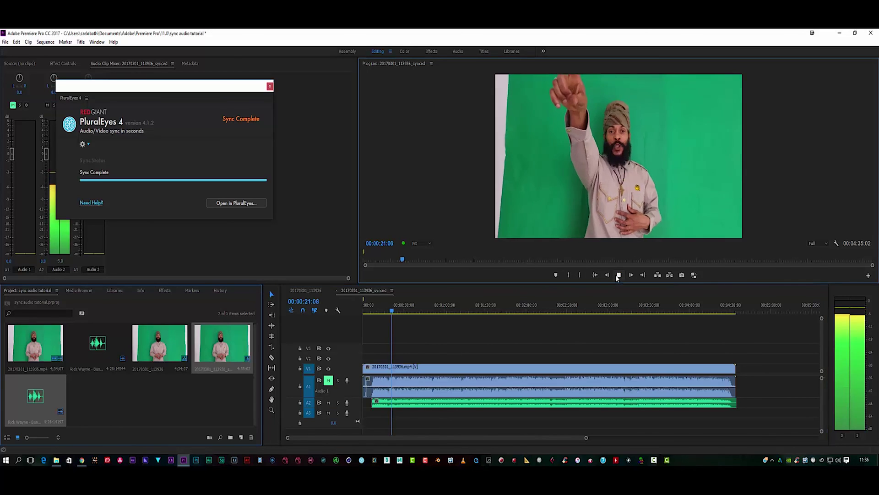
{"action": "left_click", "coordinate": [617, 275]}
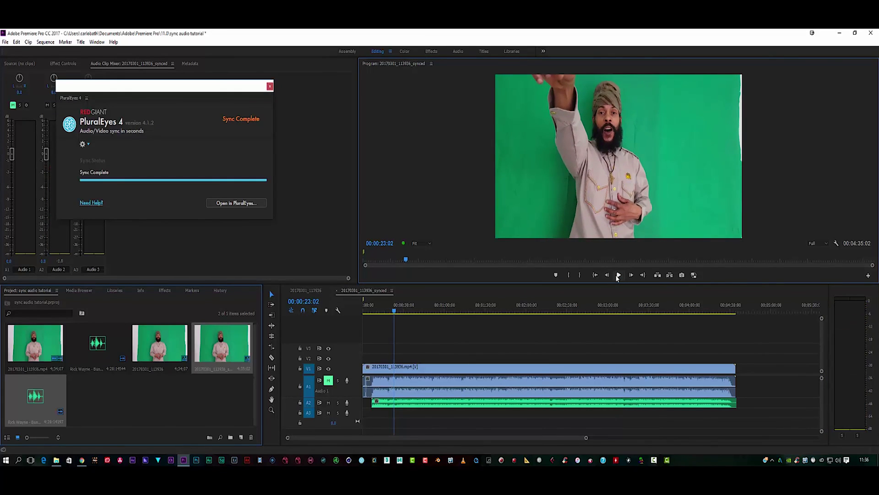